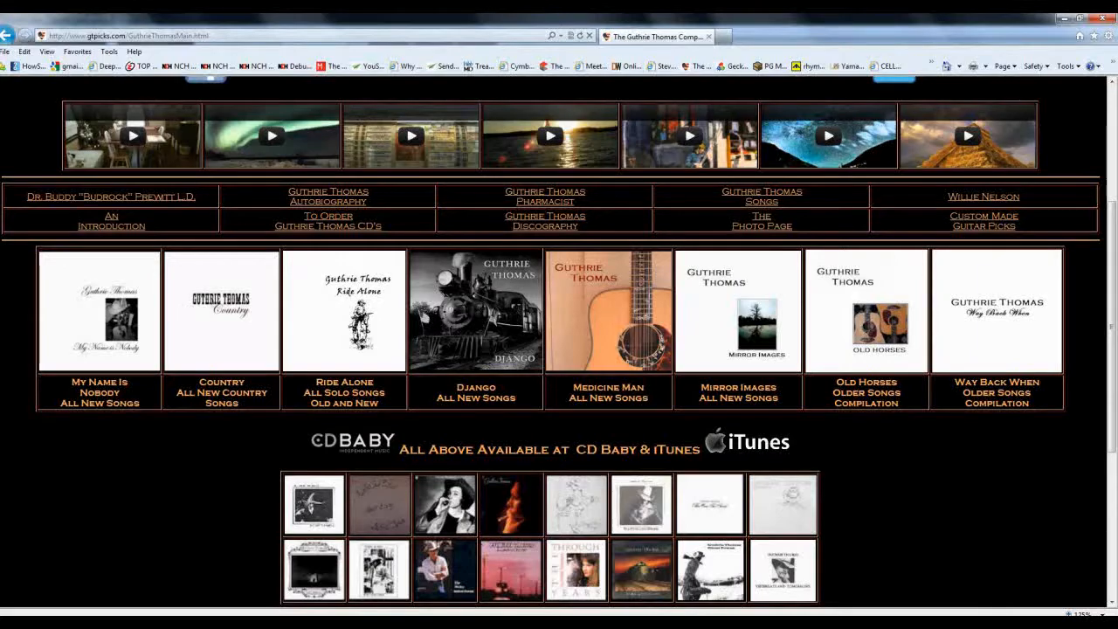
{"action": "left_click", "coordinate": [118, 559]}
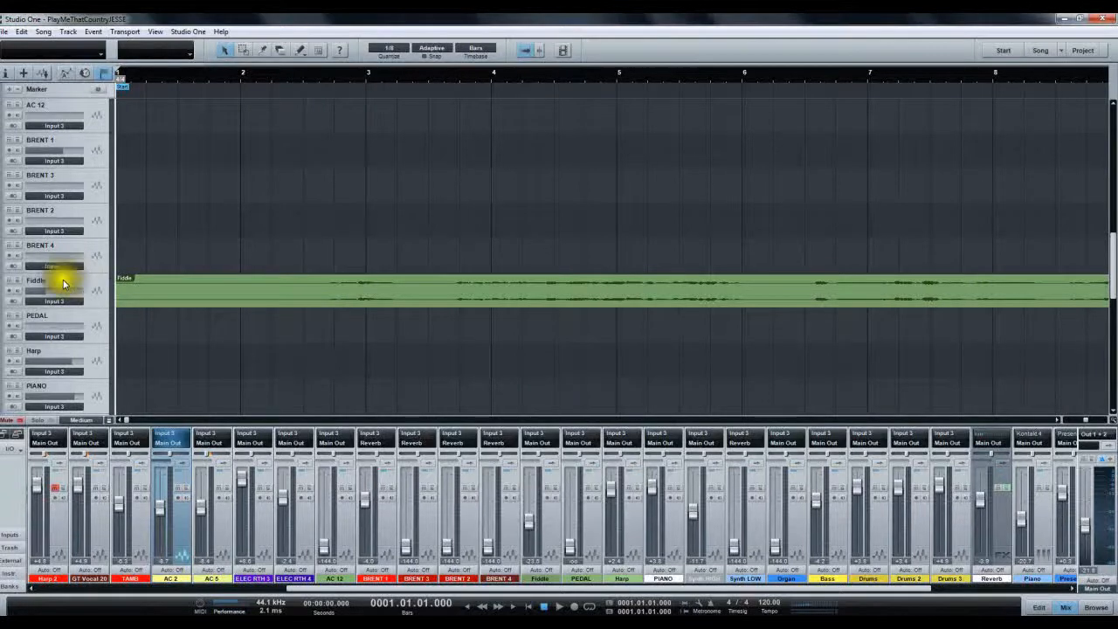
Change the Fiddle track's colour from green to bright yellow
{"action": "left_click", "coordinate": [3, 297]}
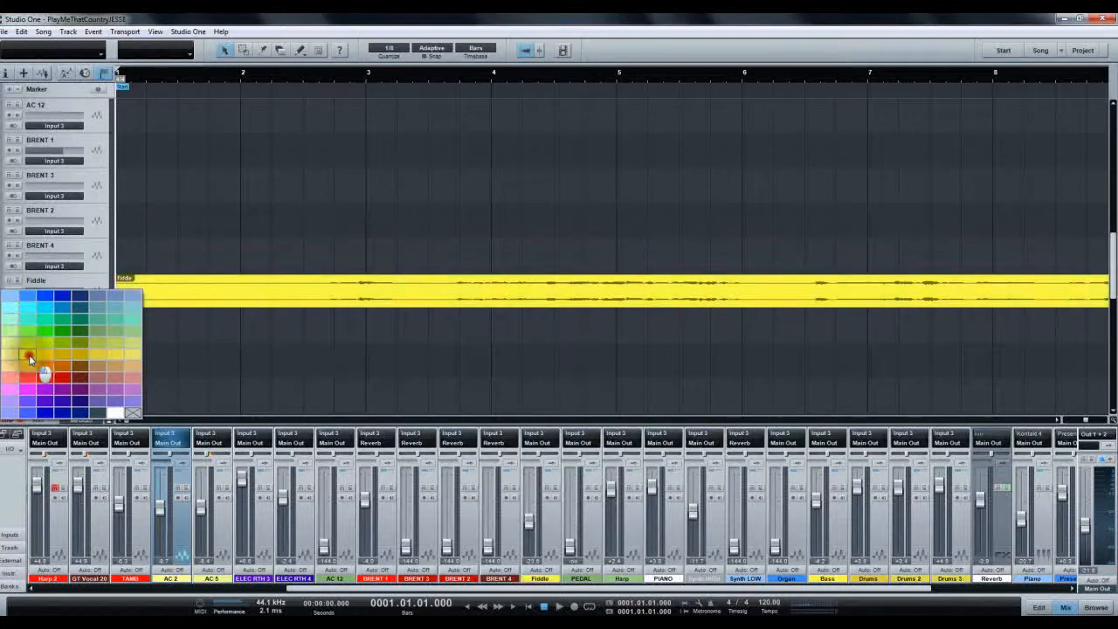
{"action": "left_click", "coordinate": [28, 354]}
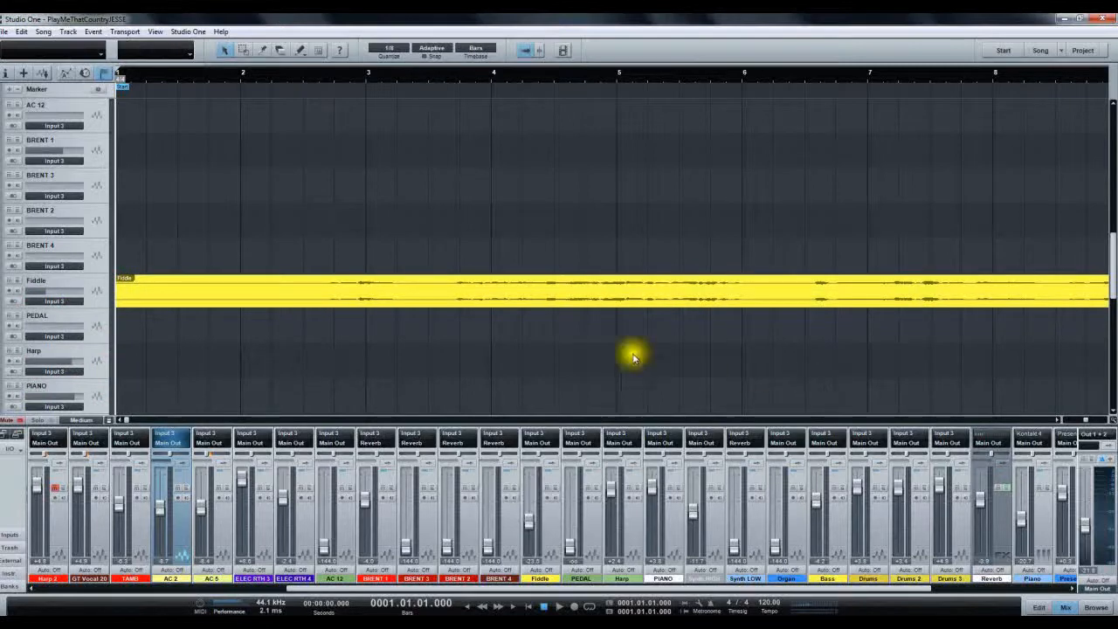
Expand the Fiddle track's mixer channel and remove its Mixtool, Guitar Rig 4, Room Reverb and Compressor inserts
{"action": "left_click", "coordinate": [94, 301]}
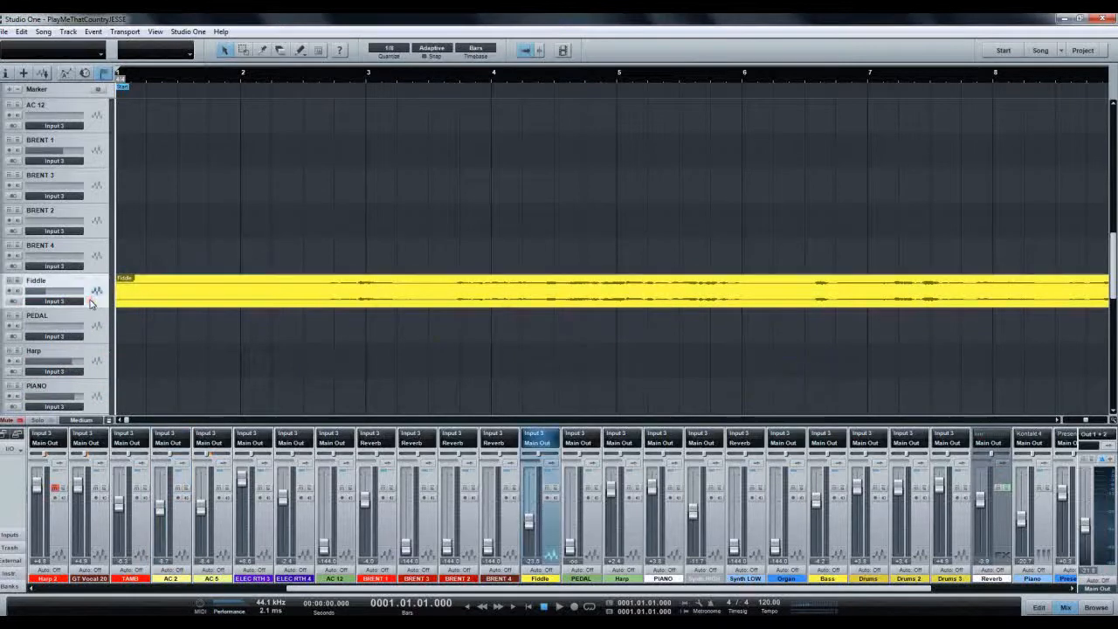
{"action": "left_click", "coordinate": [551, 471]}
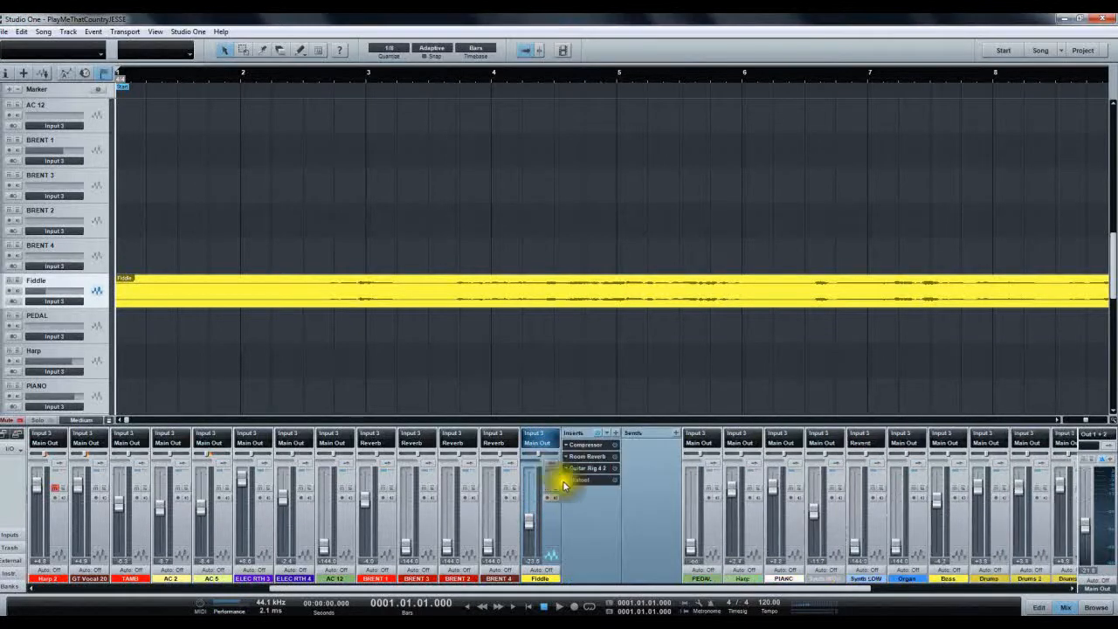
{"action": "left_click", "coordinate": [591, 458]}
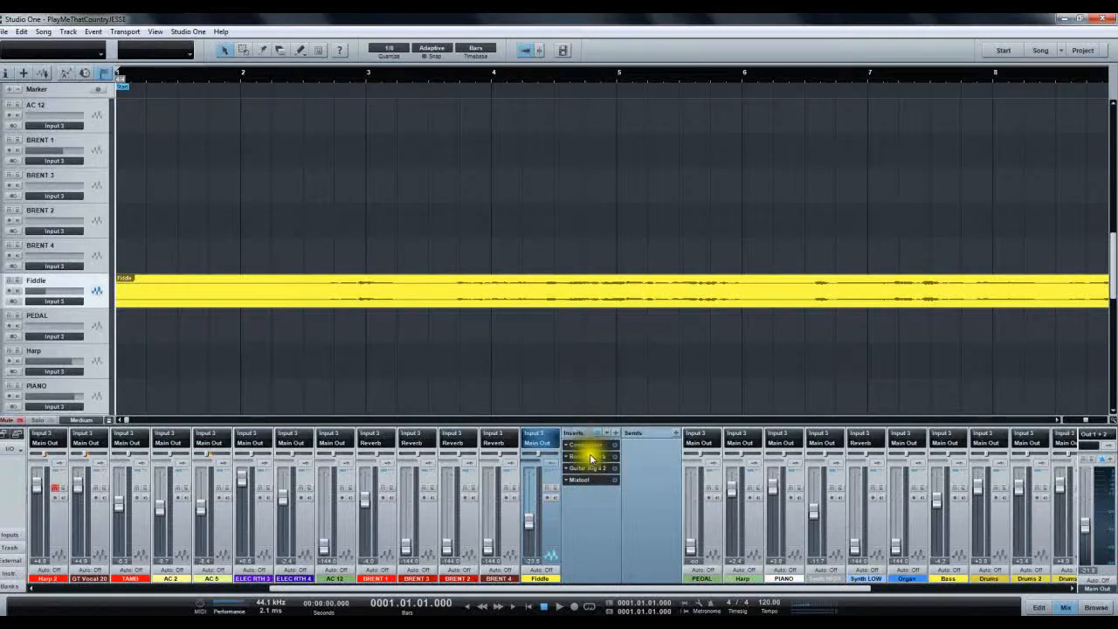
{"action": "right_click", "coordinate": [594, 483]}
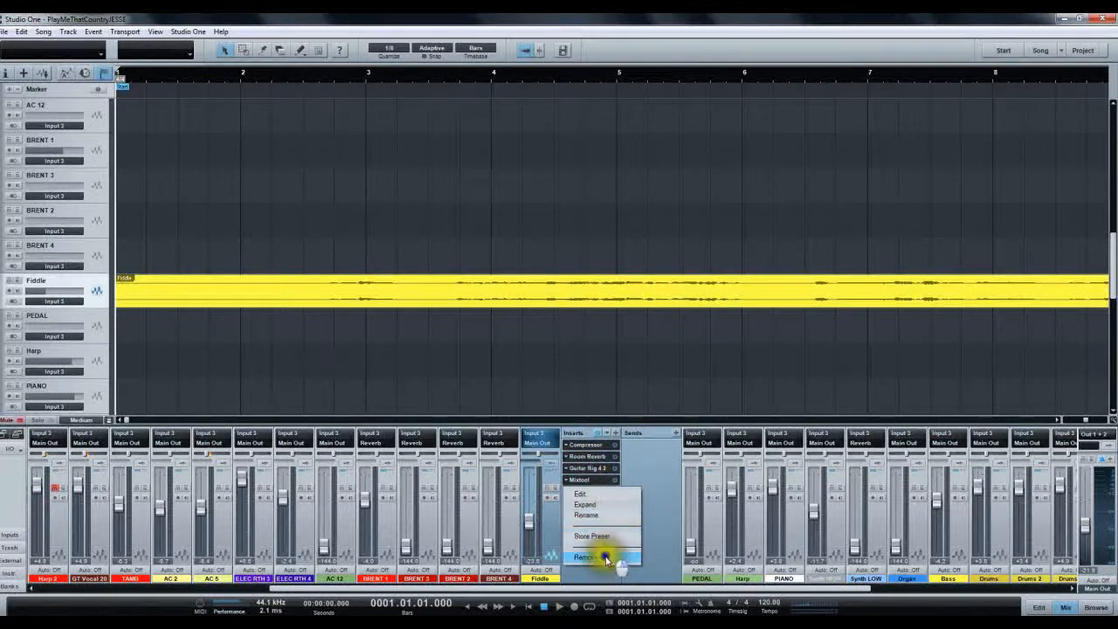
{"action": "left_click", "coordinate": [606, 557]}
{"action": "right_click", "coordinate": [582, 468]}
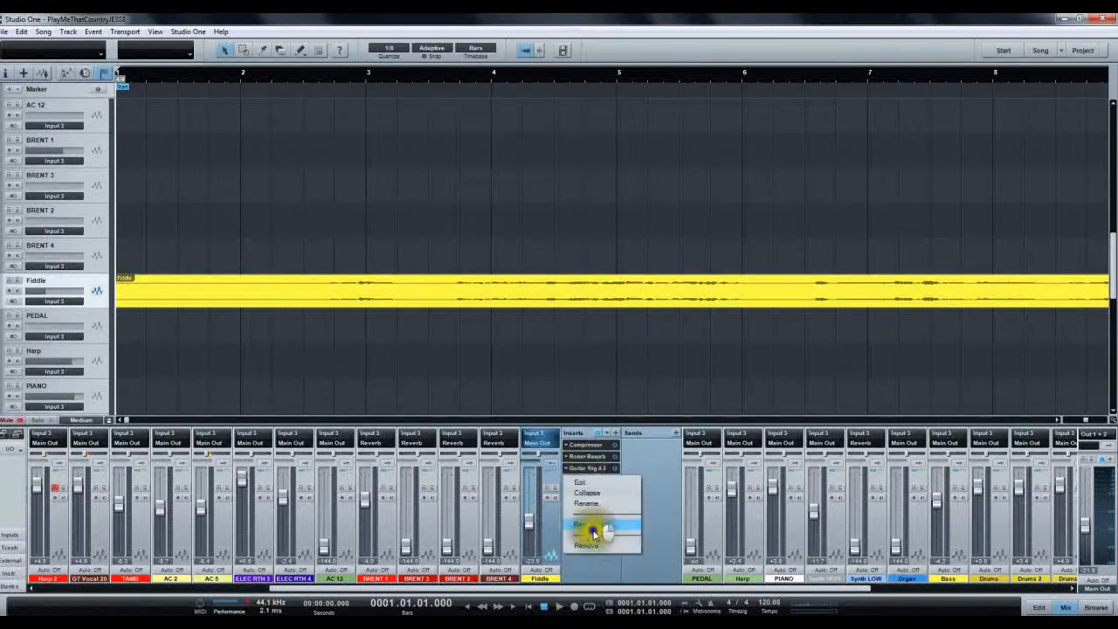
{"action": "left_click", "coordinate": [598, 548]}
{"action": "right_click", "coordinate": [592, 456]}
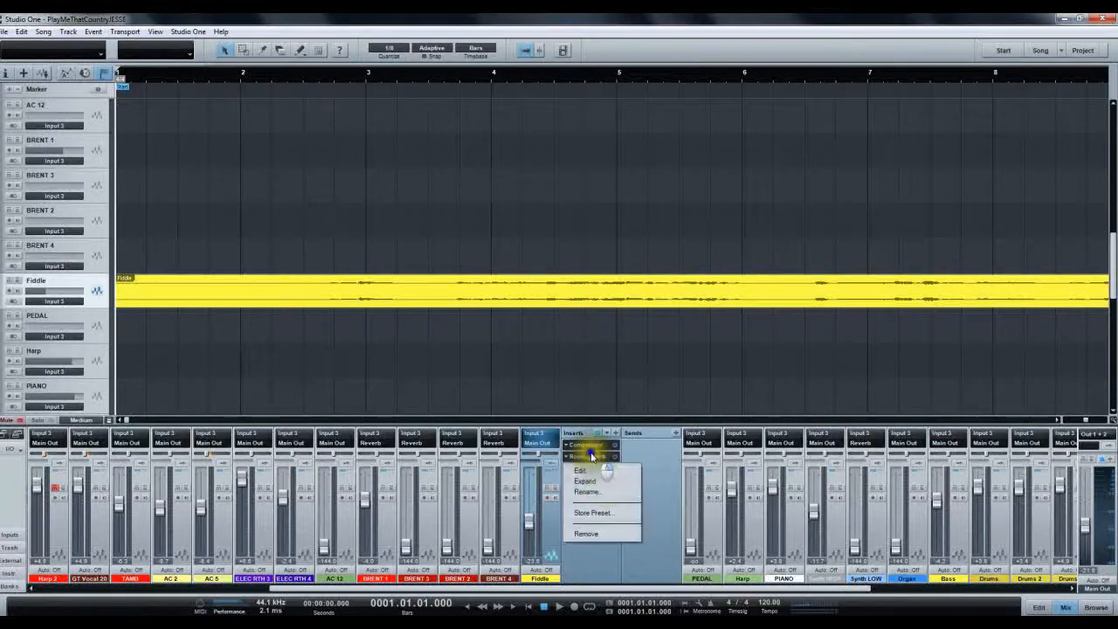
{"action": "left_click", "coordinate": [610, 532]}
{"action": "right_click", "coordinate": [587, 444]}
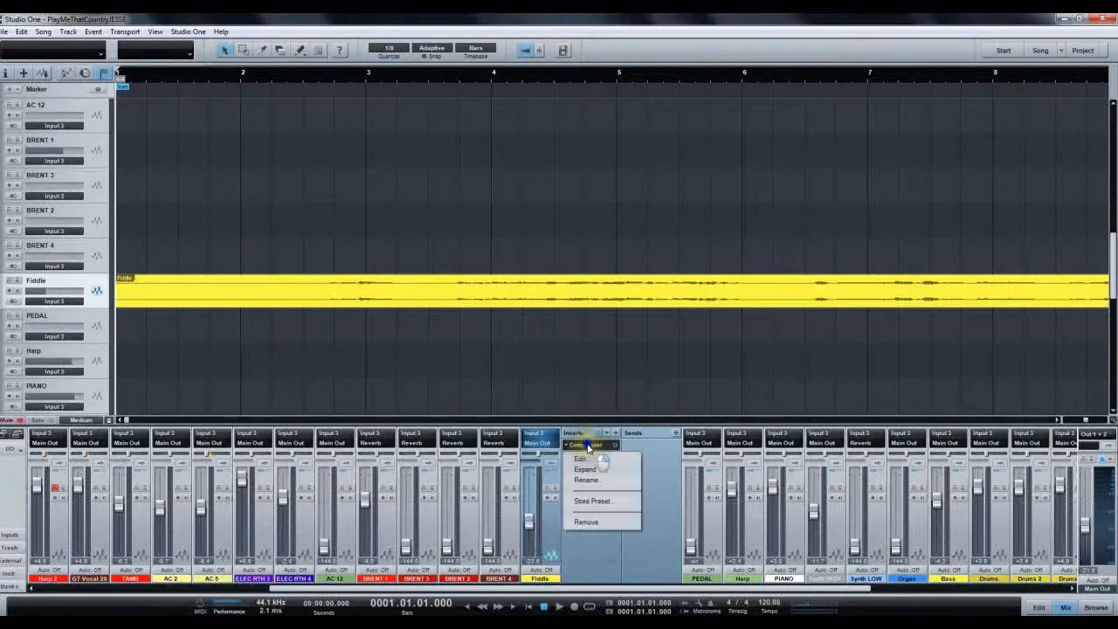
{"action": "left_click", "coordinate": [601, 522]}
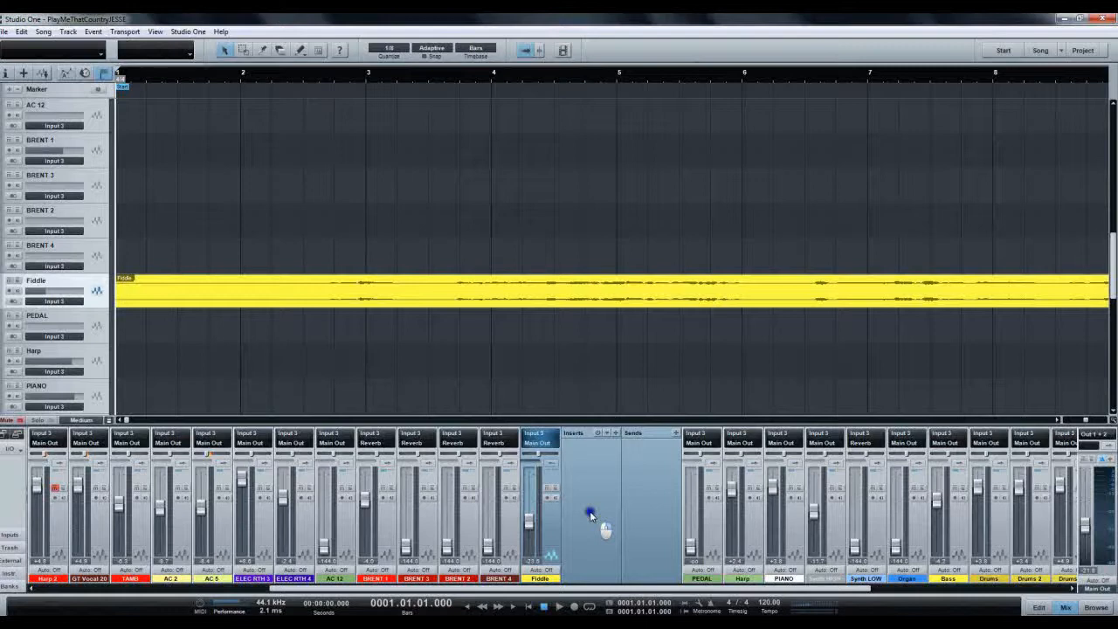
Duplicate the Fiddle track with its events and colour the copy the same bright yellow as the original
{"action": "right_click", "coordinate": [96, 299]}
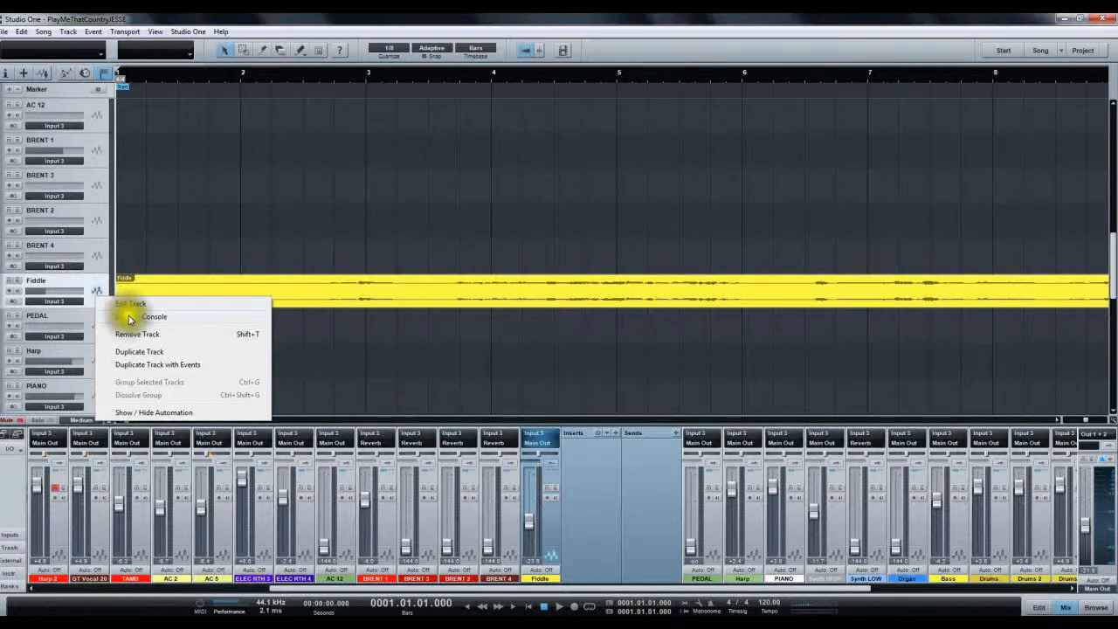
{"action": "left_click", "coordinate": [169, 365]}
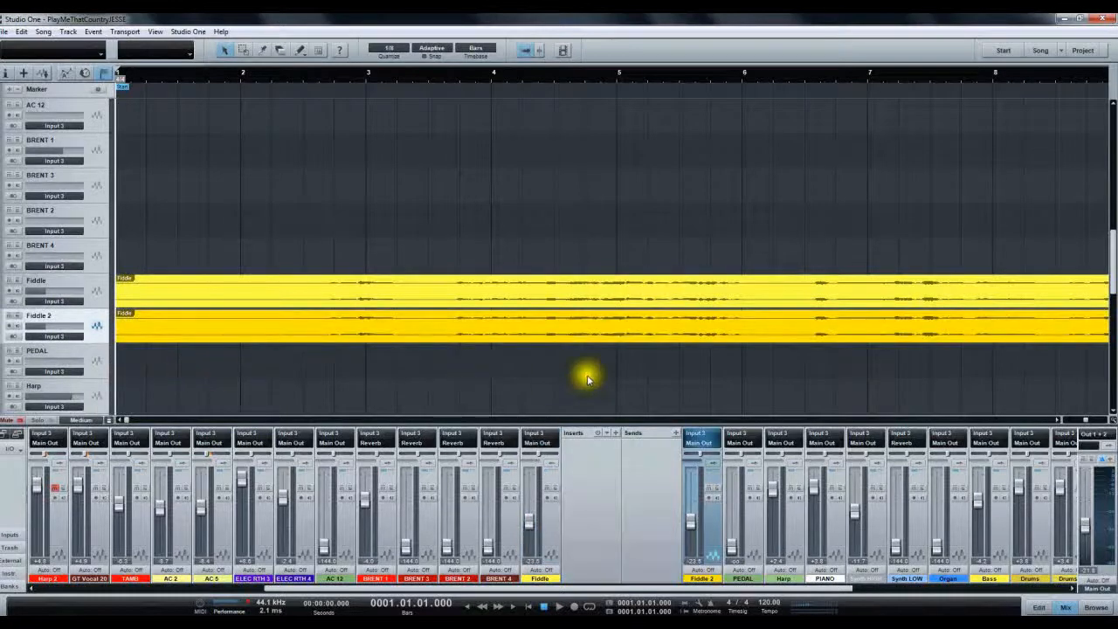
{"action": "left_click", "coordinate": [2, 325]}
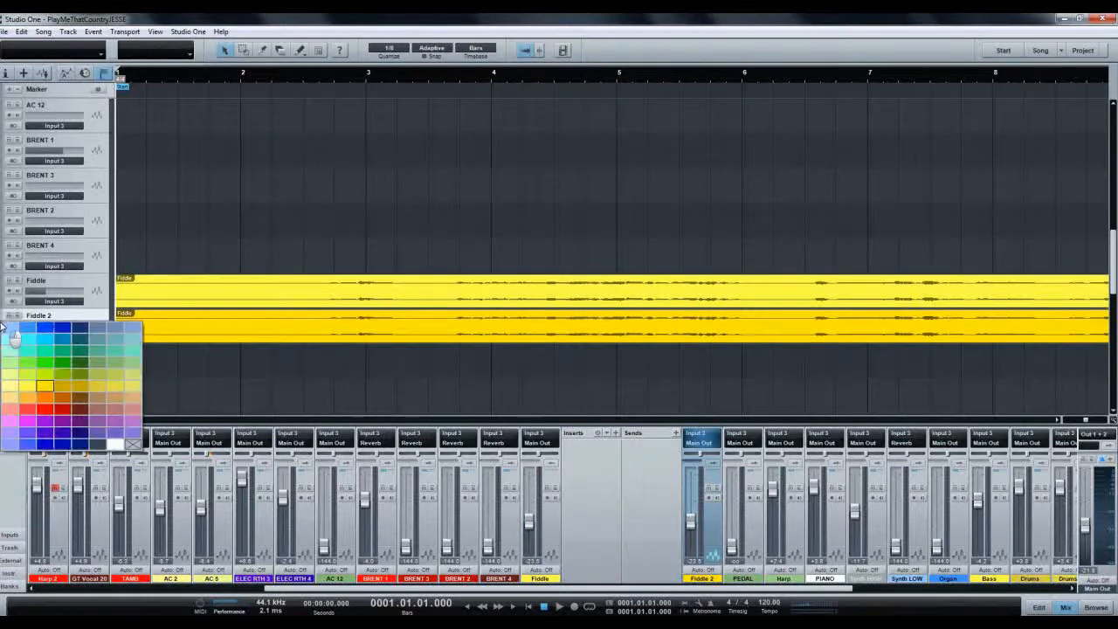
{"action": "left_click", "coordinate": [101, 398]}
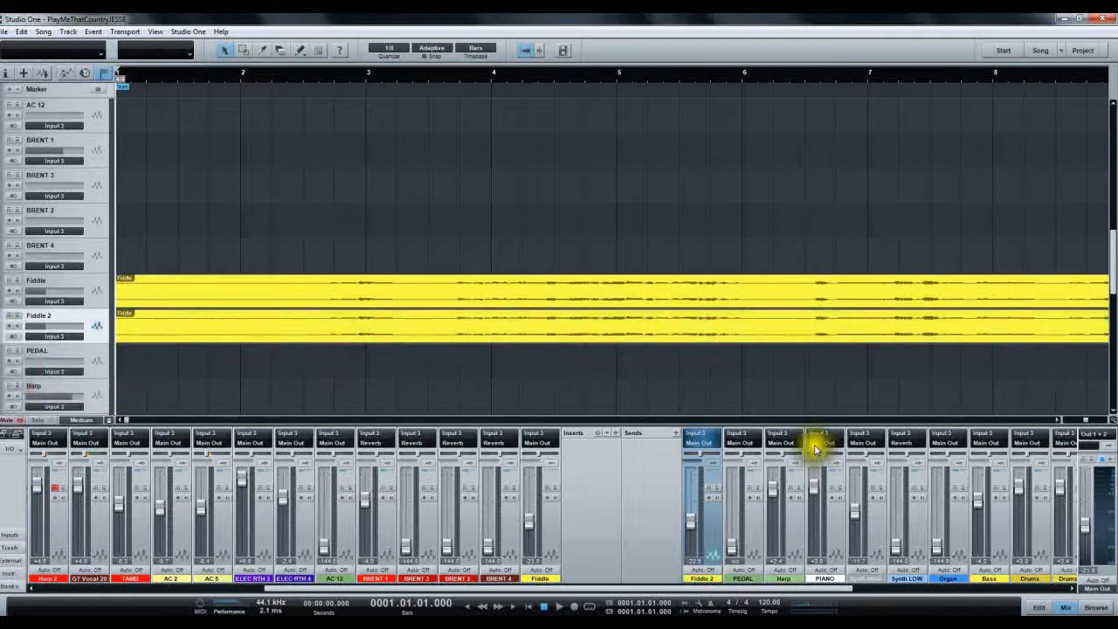
{"action": "left_click", "coordinate": [753, 385]}
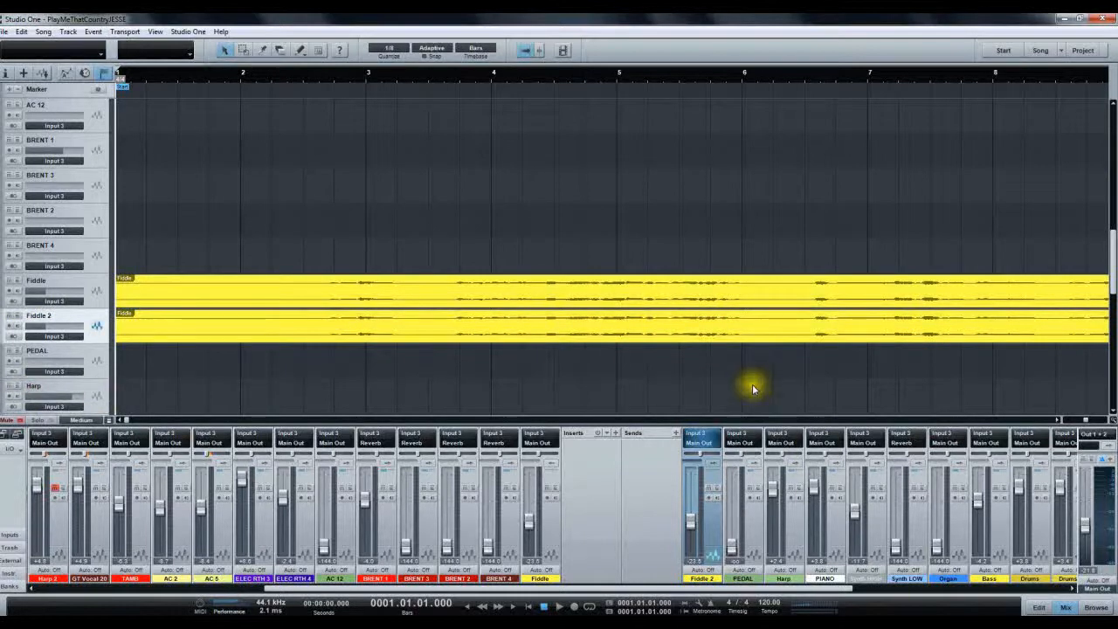
Expand the Fiddle 2 channel and add Room Reverb and Compressor inserts, closing each plug-in window
{"action": "left_click", "coordinate": [713, 465]}
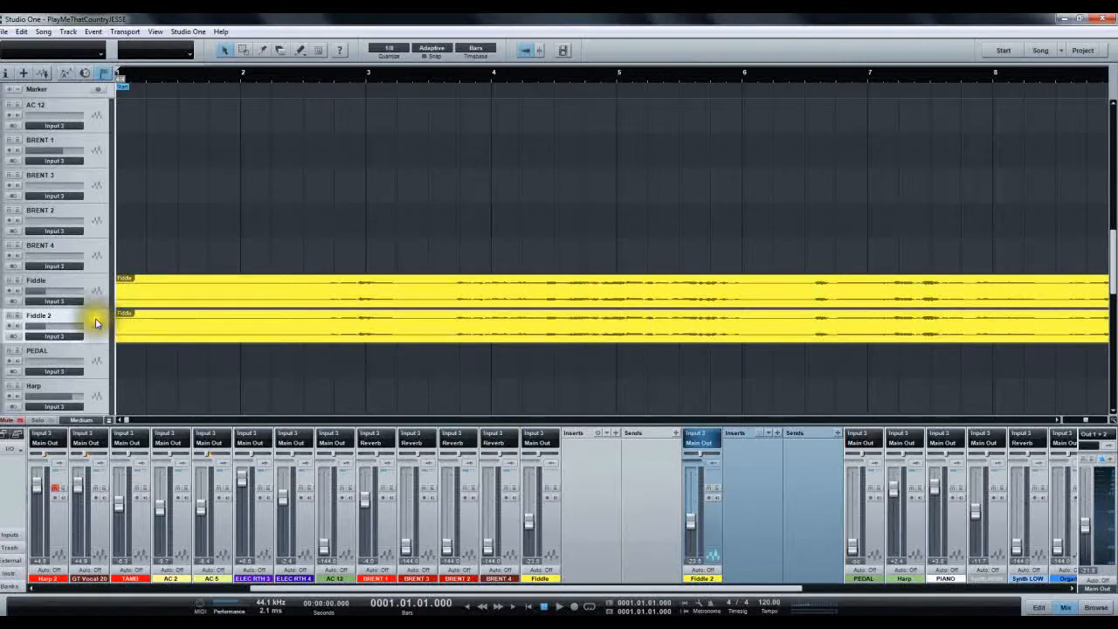
{"action": "left_click", "coordinate": [776, 433]}
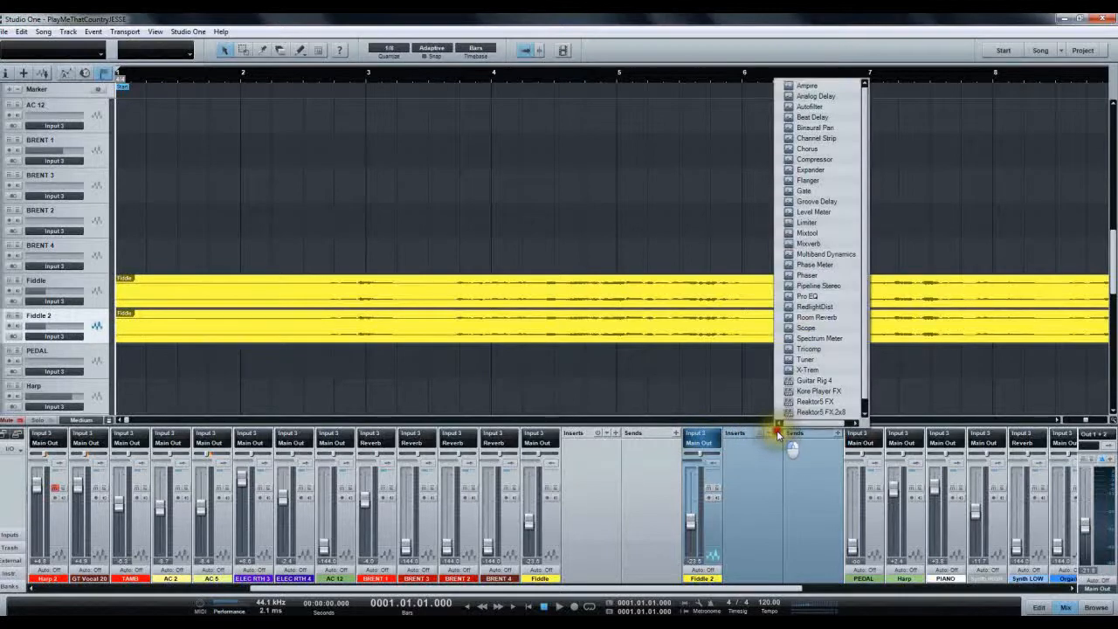
{"action": "left_click", "coordinate": [809, 318]}
{"action": "left_click", "coordinate": [739, 210]}
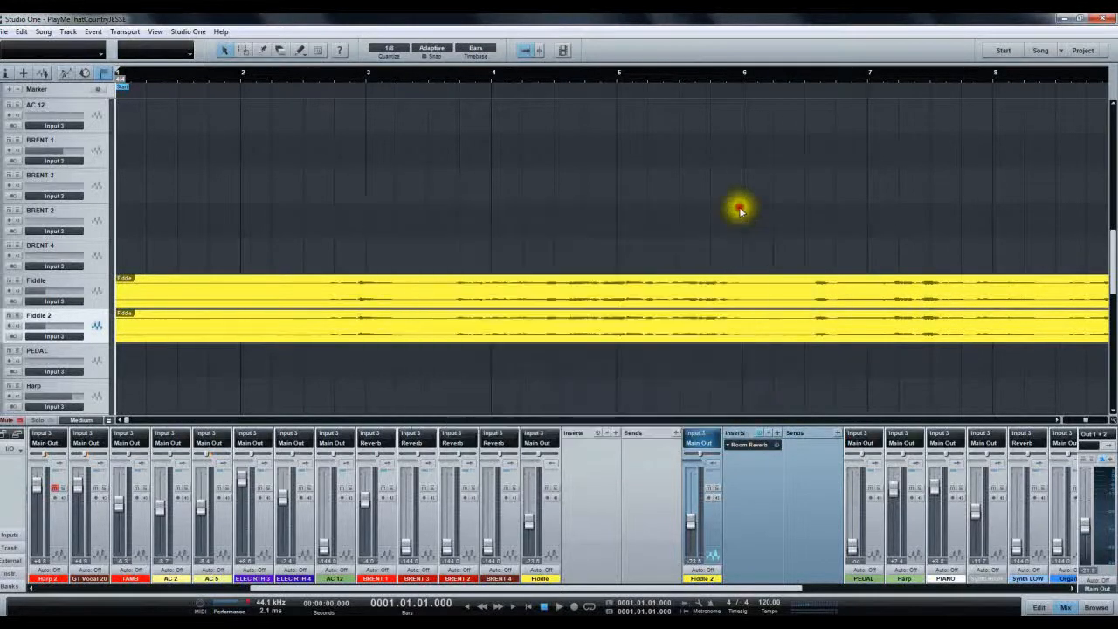
{"action": "left_click", "coordinate": [777, 432]}
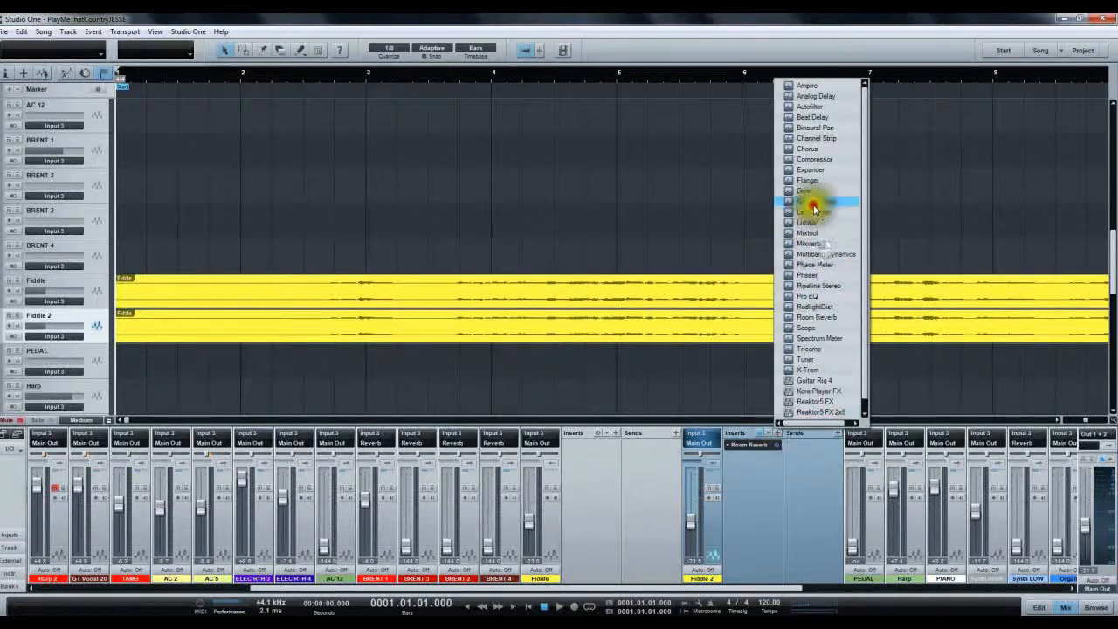
{"action": "left_click", "coordinate": [813, 159]}
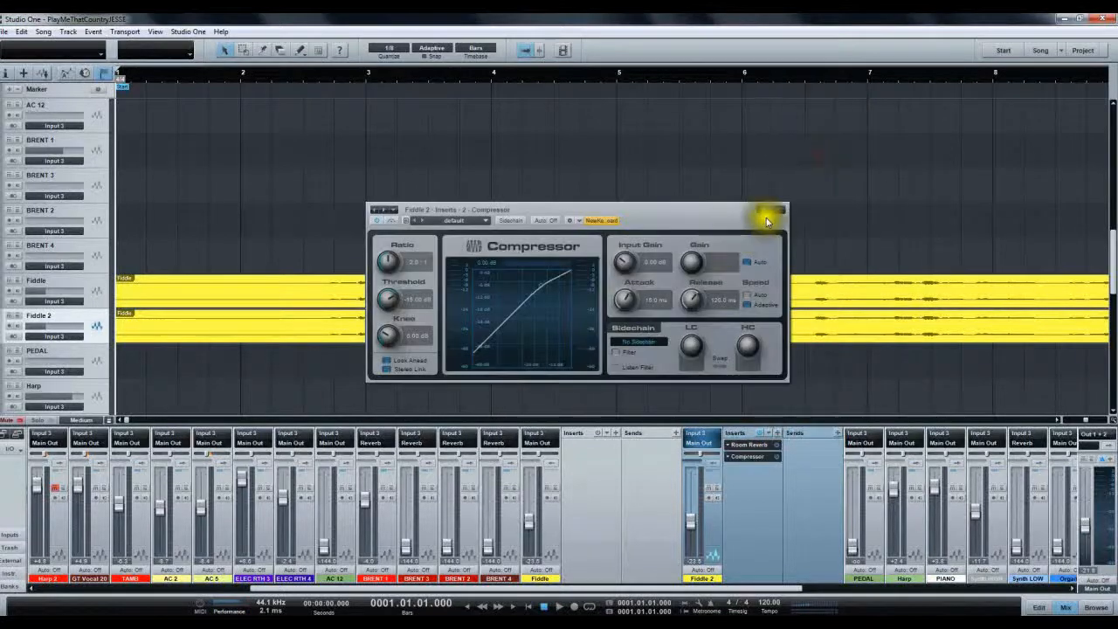
{"action": "left_click", "coordinate": [779, 208]}
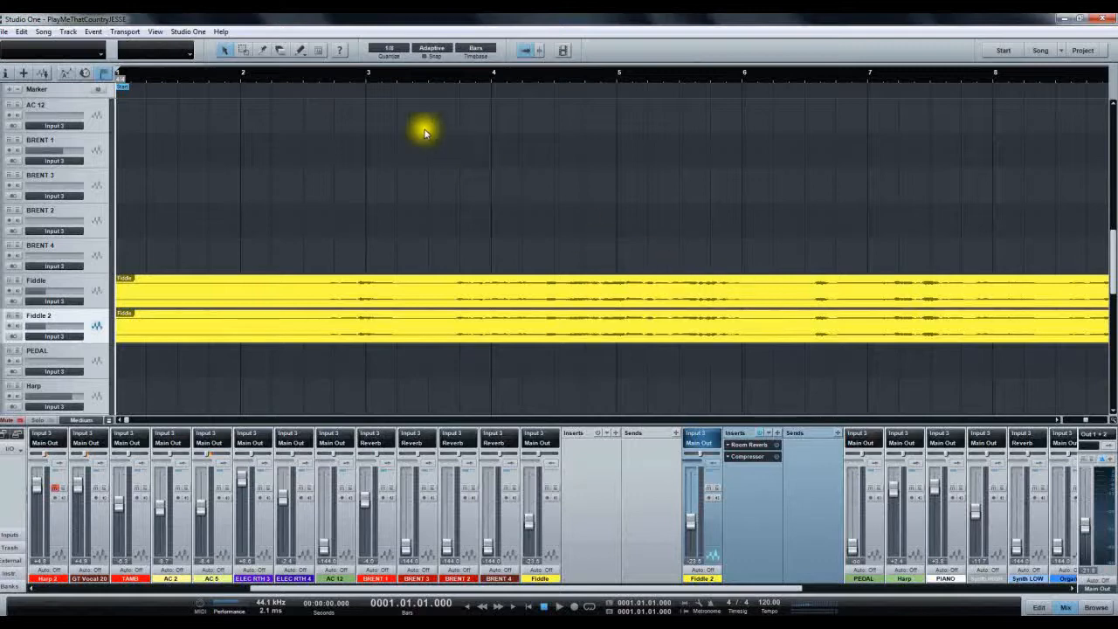
Split the original Fiddle event midway between bars 3 and 4 and just after bar 6, and remove the middle section
{"action": "left_click", "coordinate": [264, 52]}
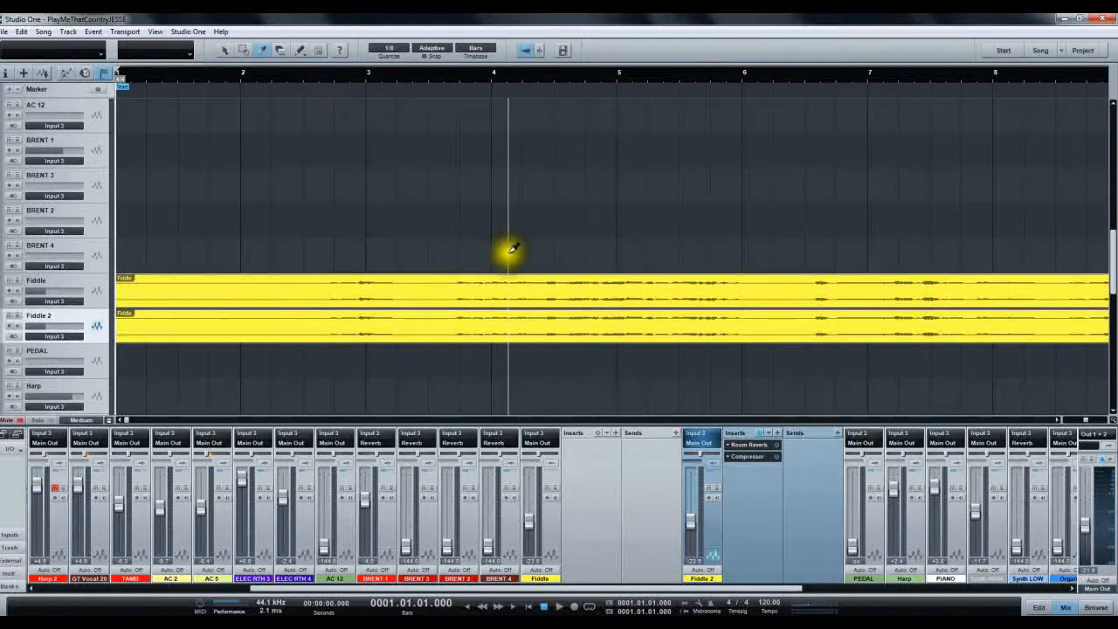
{"action": "left_click", "coordinate": [445, 292]}
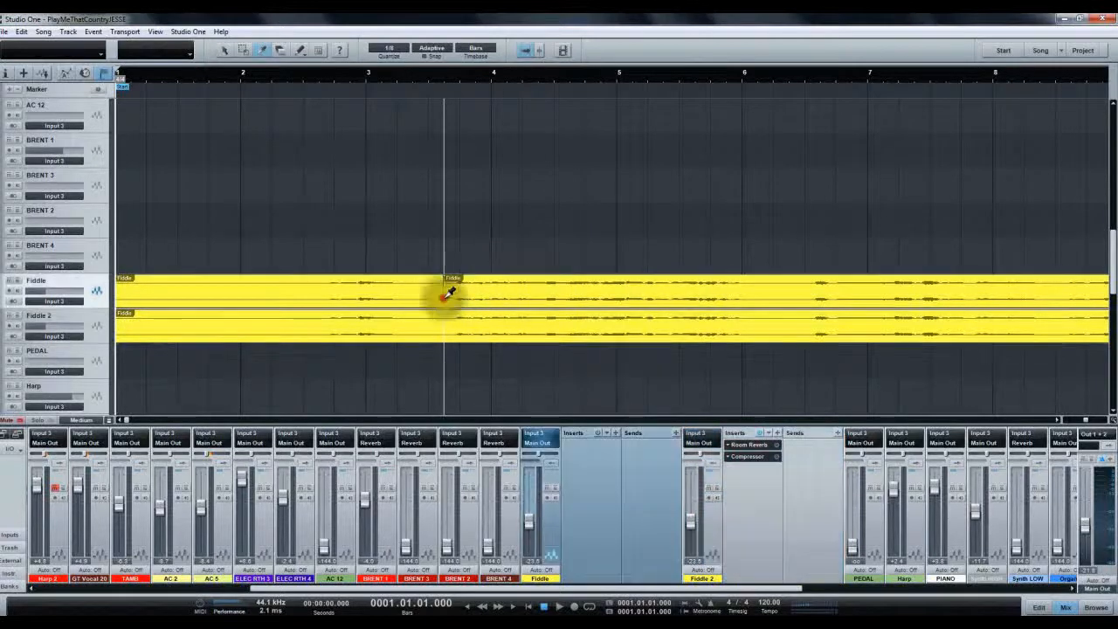
{"action": "left_click", "coordinate": [761, 292]}
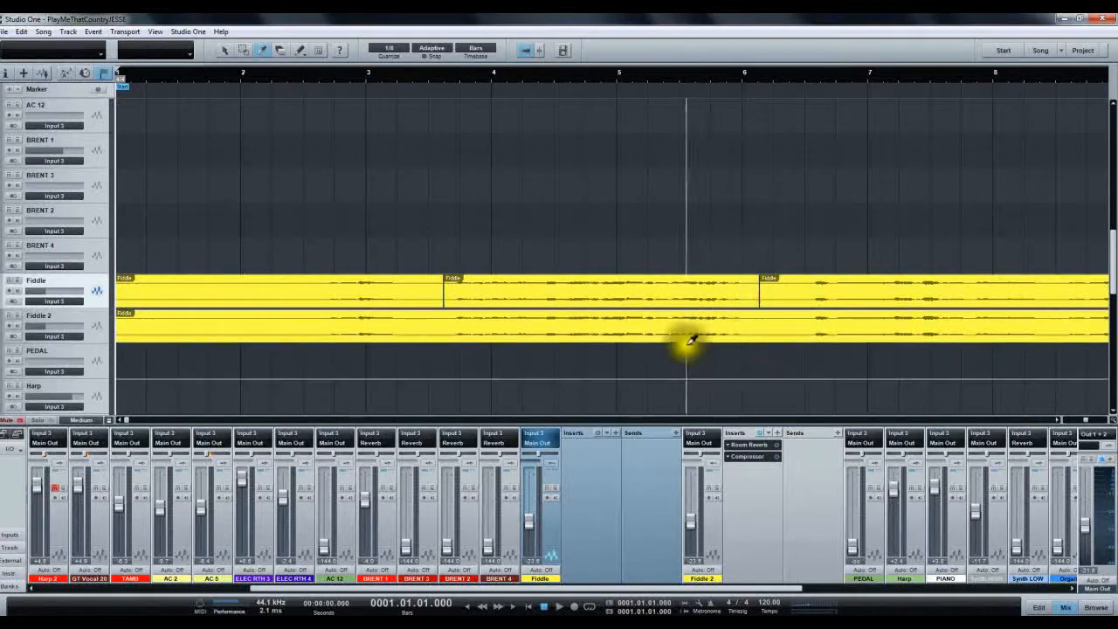
{"action": "right_click", "coordinate": [632, 292]}
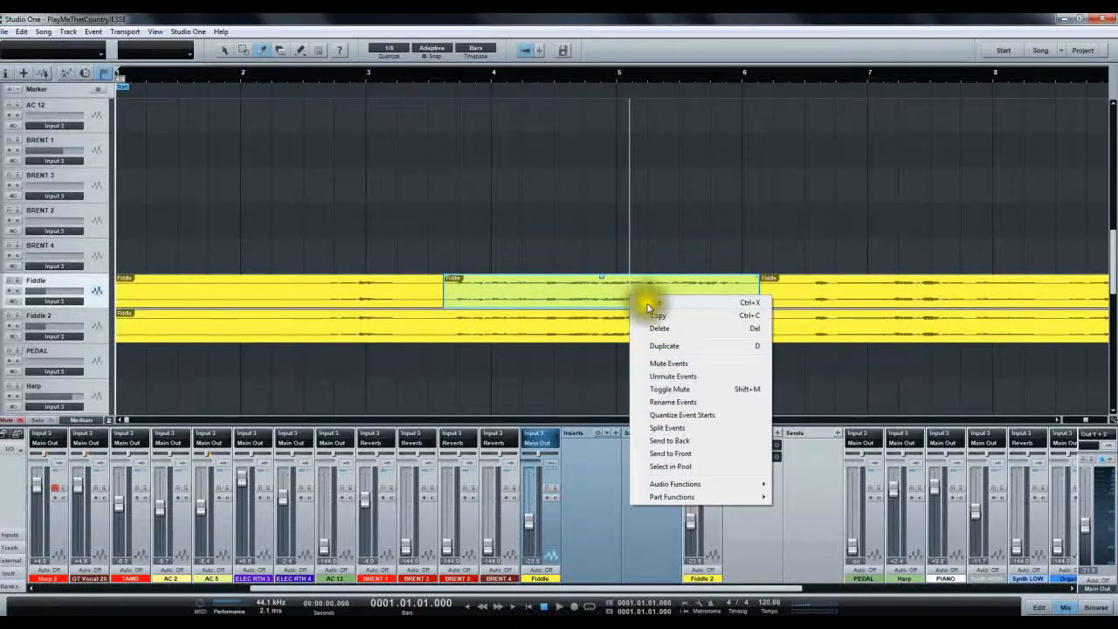
{"action": "left_click", "coordinate": [648, 302]}
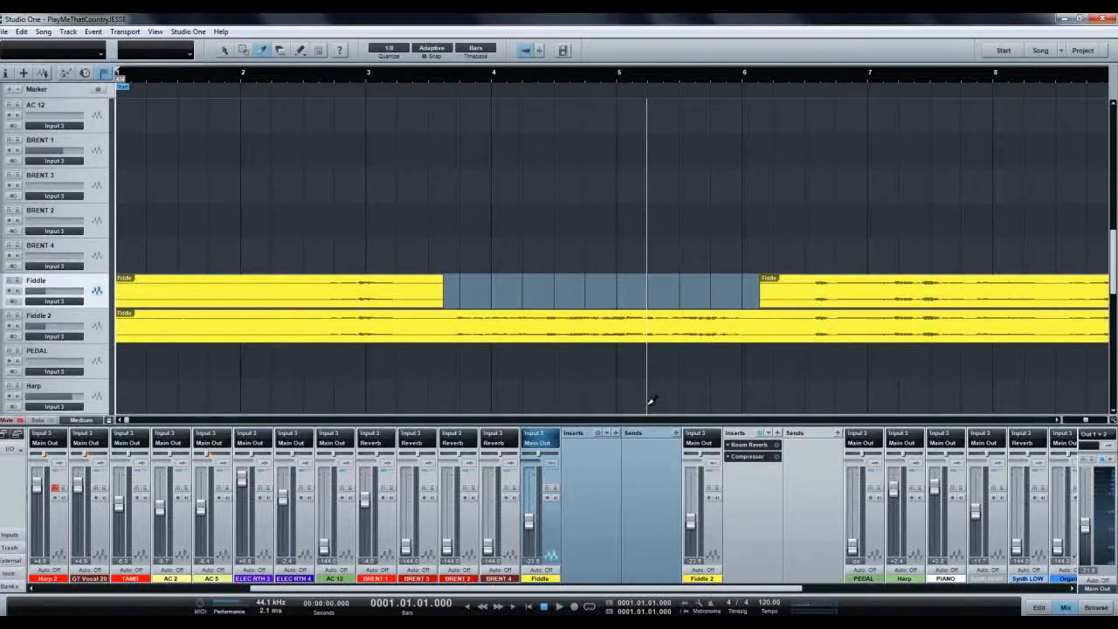
Split the Fiddle 2 event slightly outside both edges of the Fiddle track's gap and delete the two outer pieces
{"action": "left_click", "coordinate": [791, 321]}
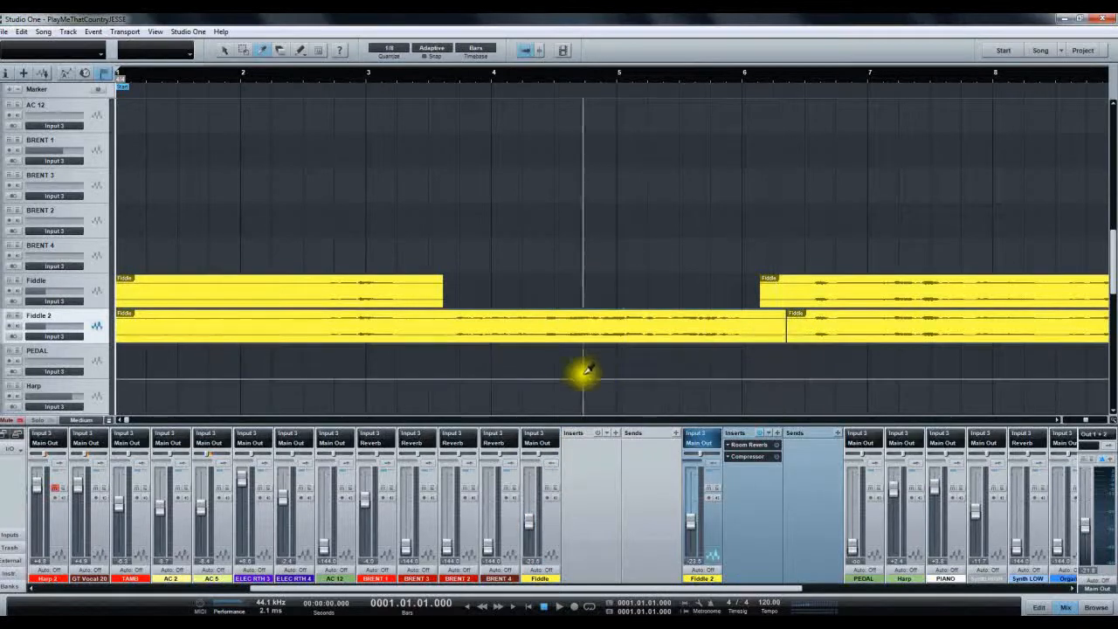
{"action": "left_click", "coordinate": [428, 330]}
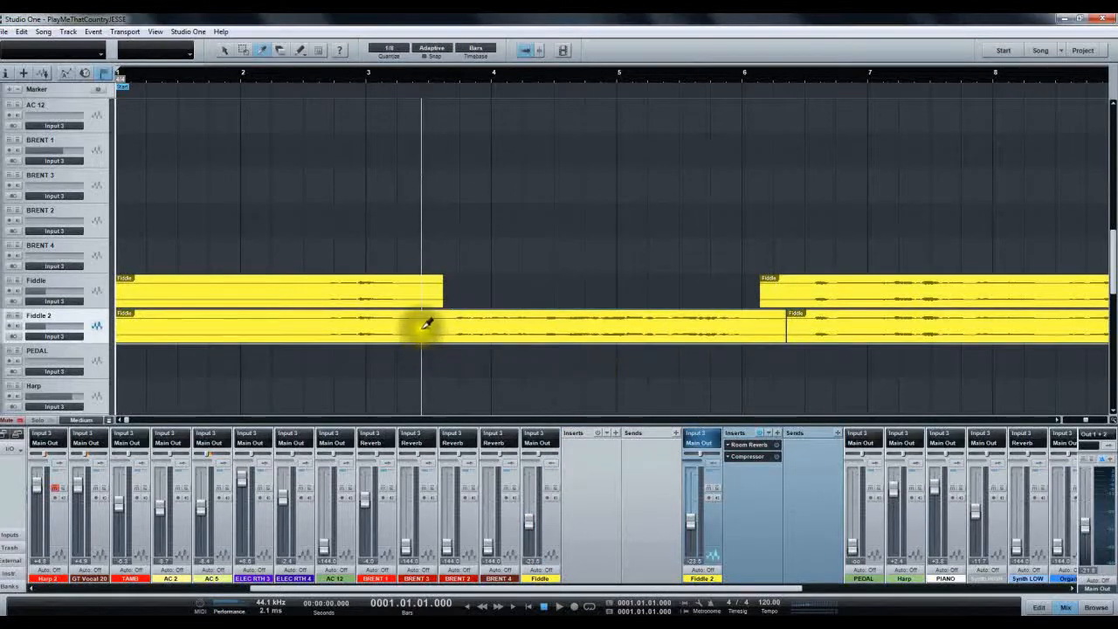
{"action": "right_click", "coordinate": [400, 327]}
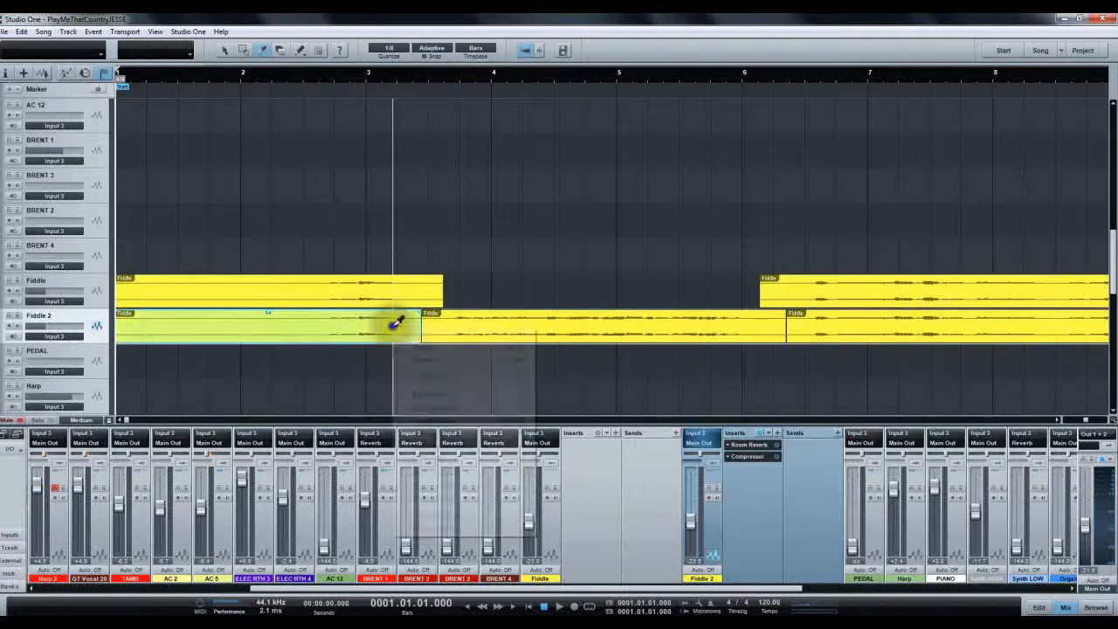
{"action": "left_click", "coordinate": [409, 335]}
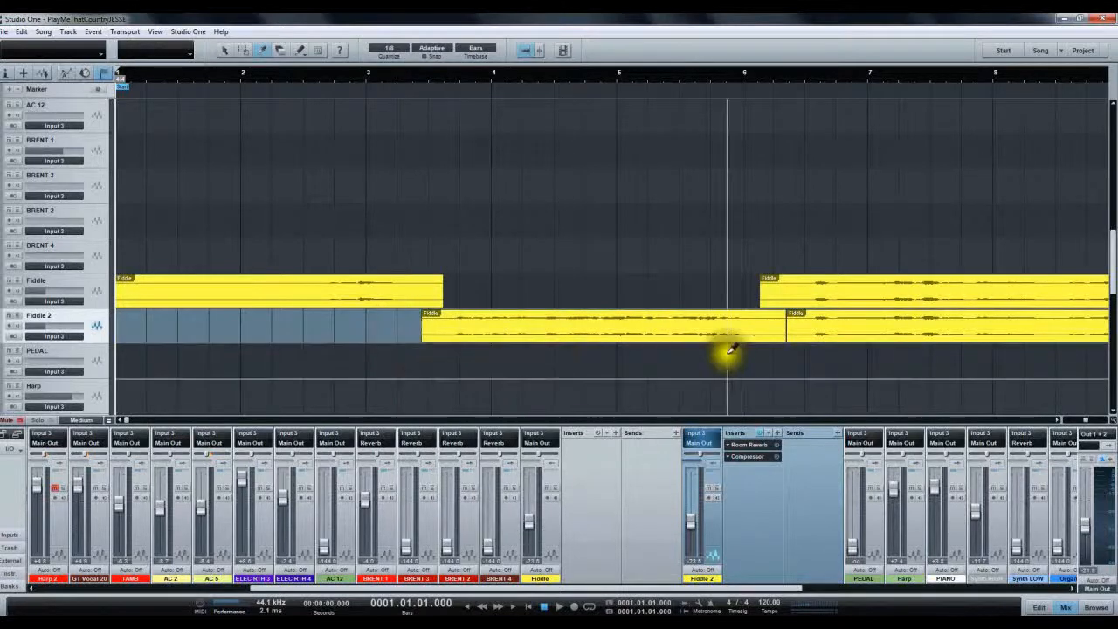
{"action": "right_click", "coordinate": [858, 331]}
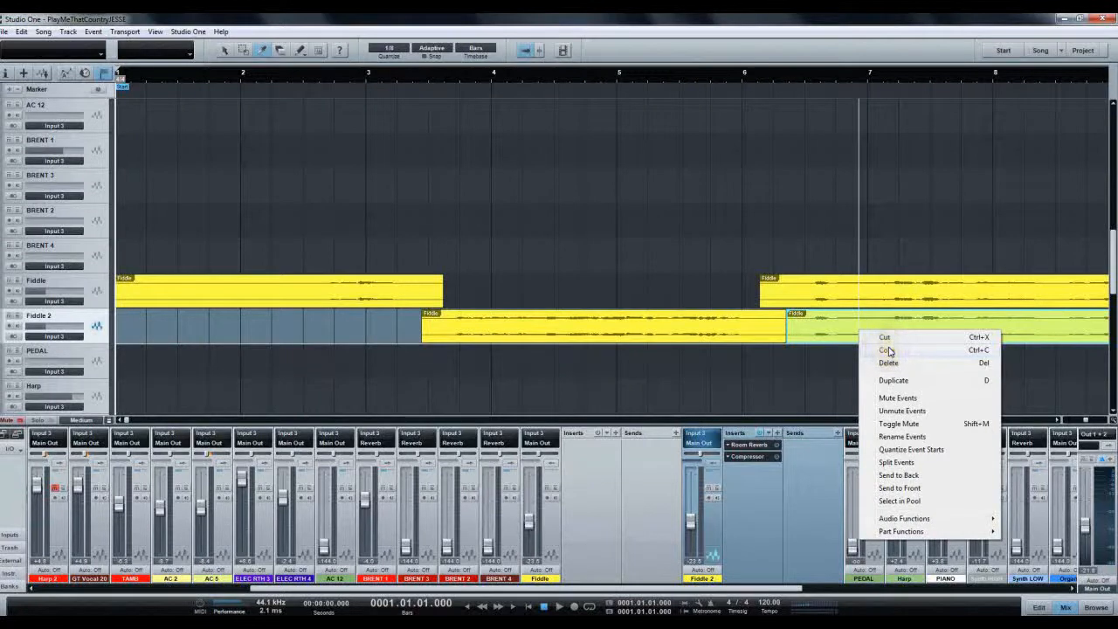
{"action": "left_click", "coordinate": [888, 362]}
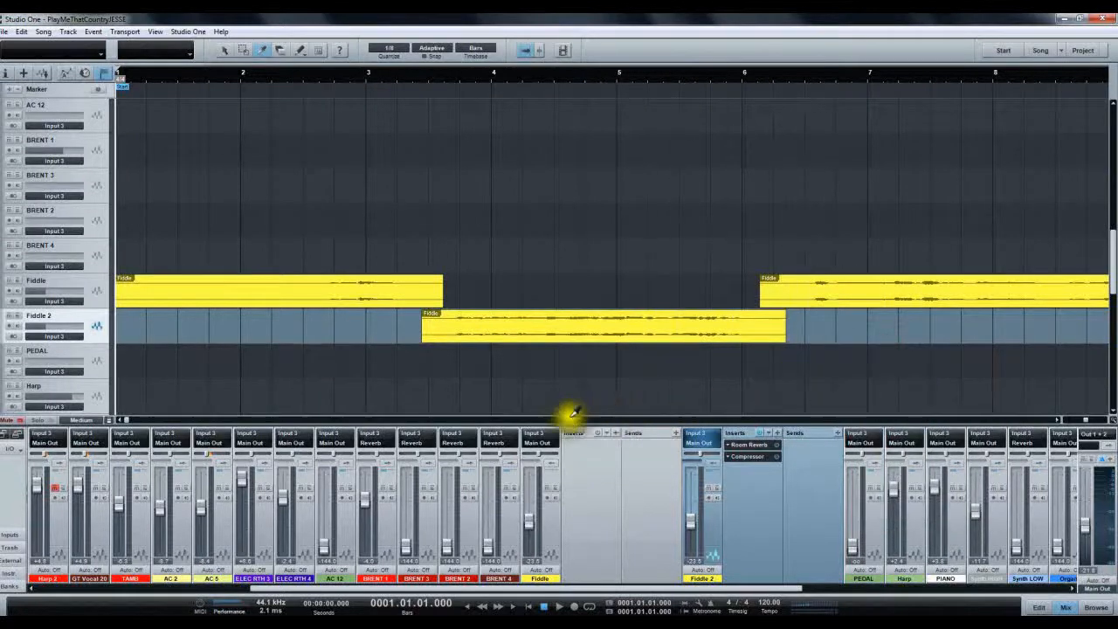
Add a short fade-out and a short fade-in to the Fiddle 2 event where its ends overlap the Fiddle track's events
{"action": "left_click", "coordinate": [224, 51]}
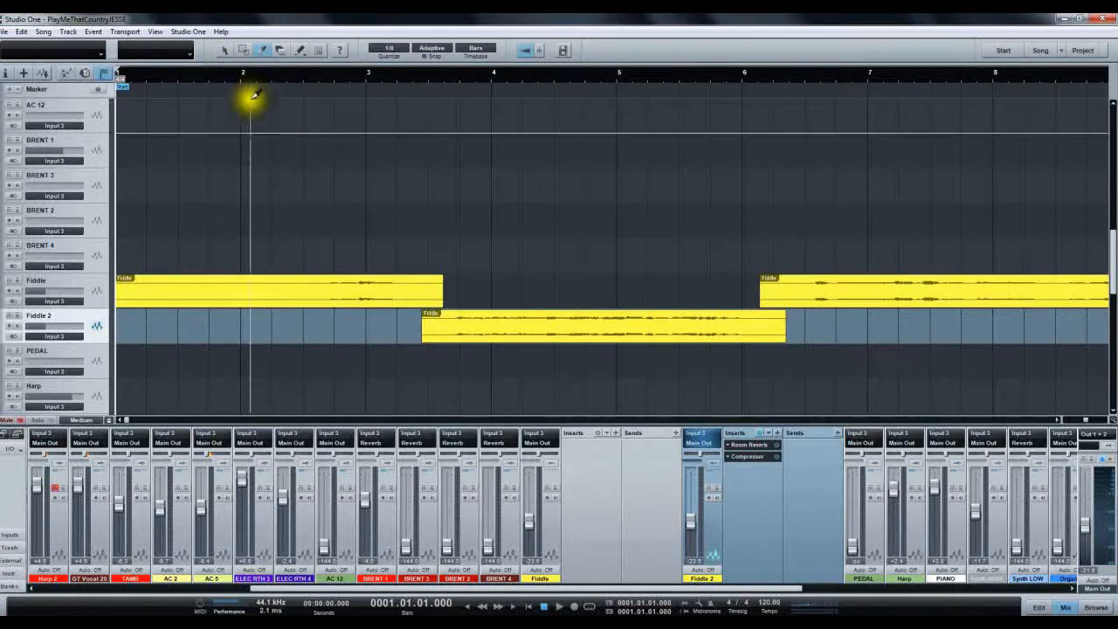
{"action": "left_click", "coordinate": [640, 329]}
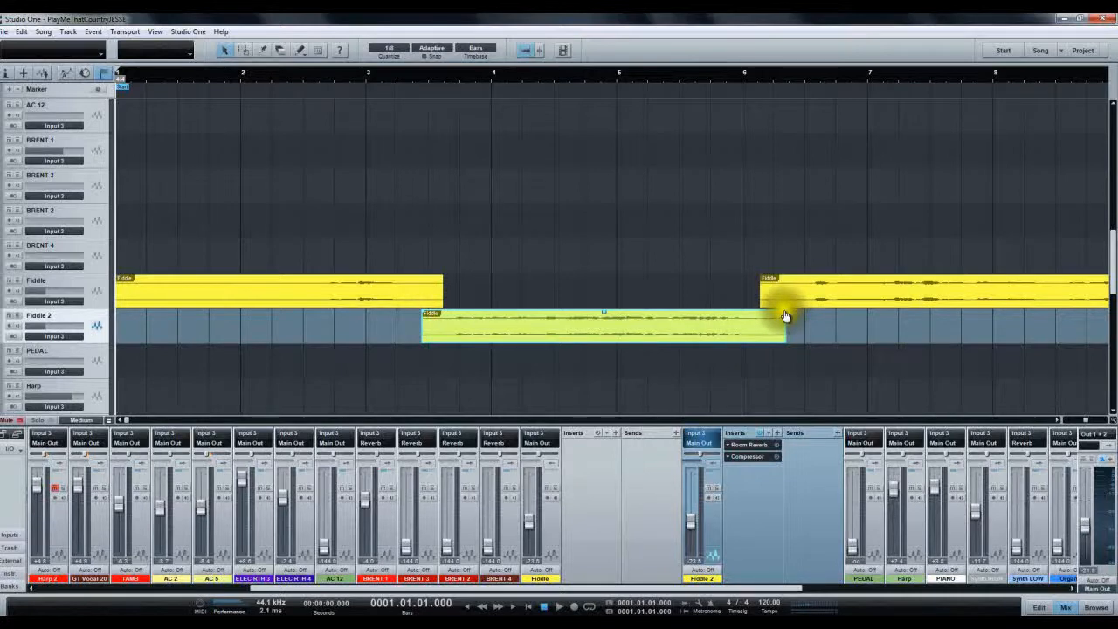
{"action": "left_click_drag", "start_coordinate": [785, 316], "coordinate": [769, 320]}
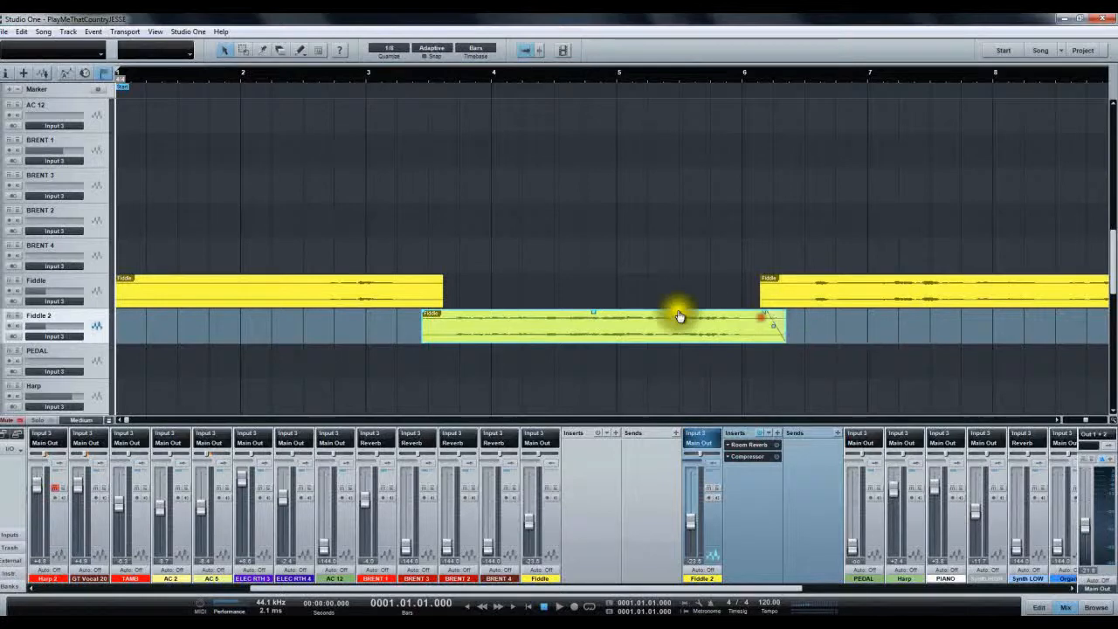
{"action": "left_click_drag", "start_coordinate": [427, 314], "coordinate": [439, 325]}
{"action": "left_click", "coordinate": [431, 325]}
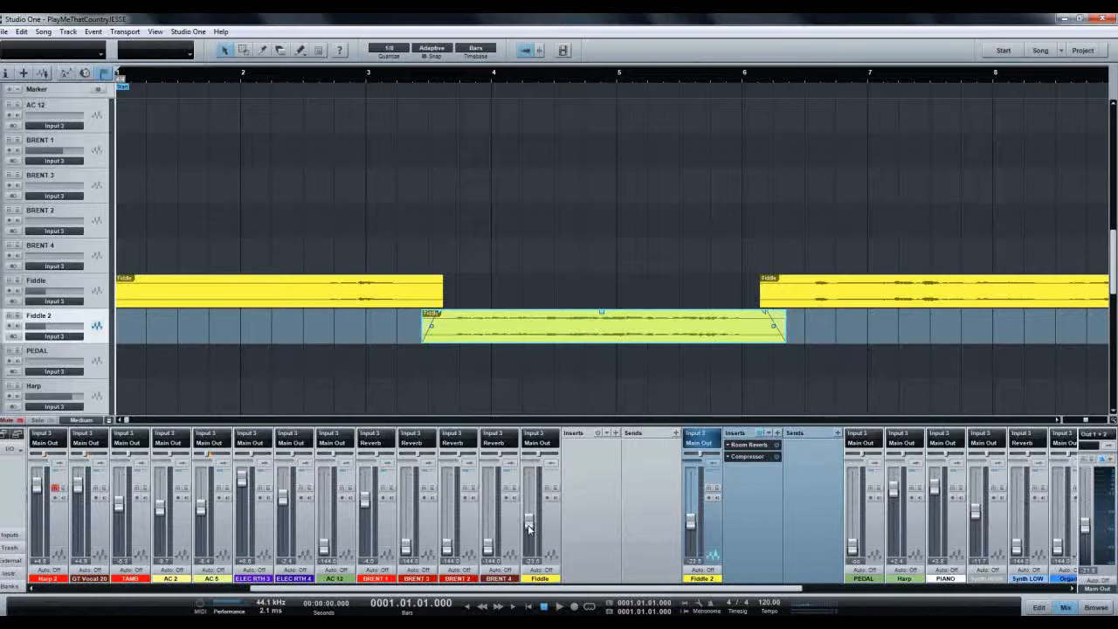
Save the song and deselect the Fiddle 2 event
{"action": "key", "text": "ctrl+s"}
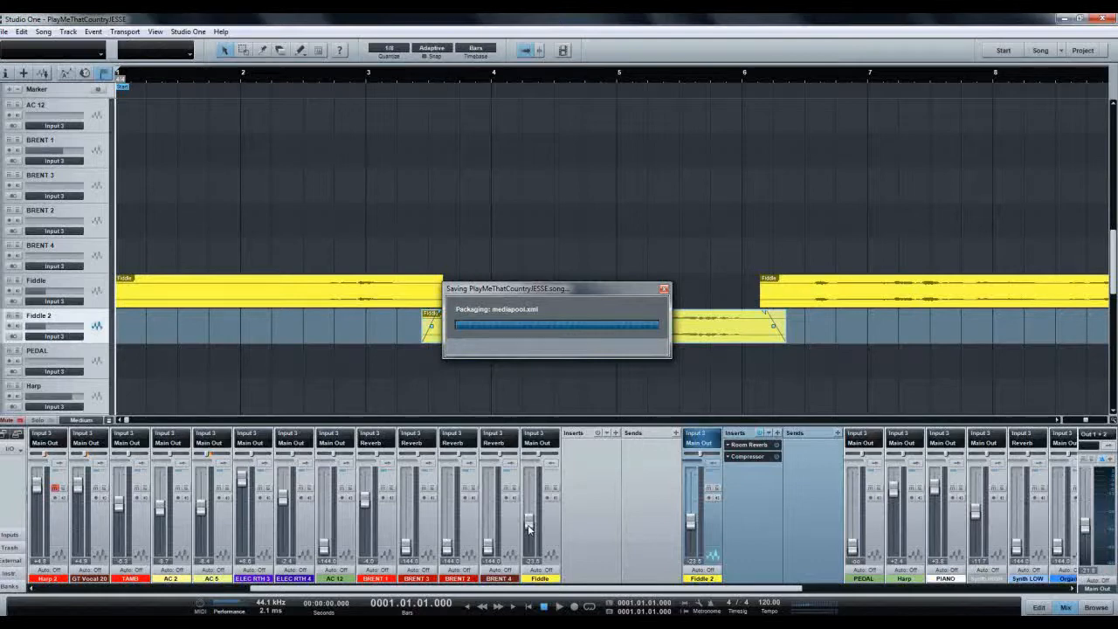
{"action": "key", "text": "alt+Tab"}
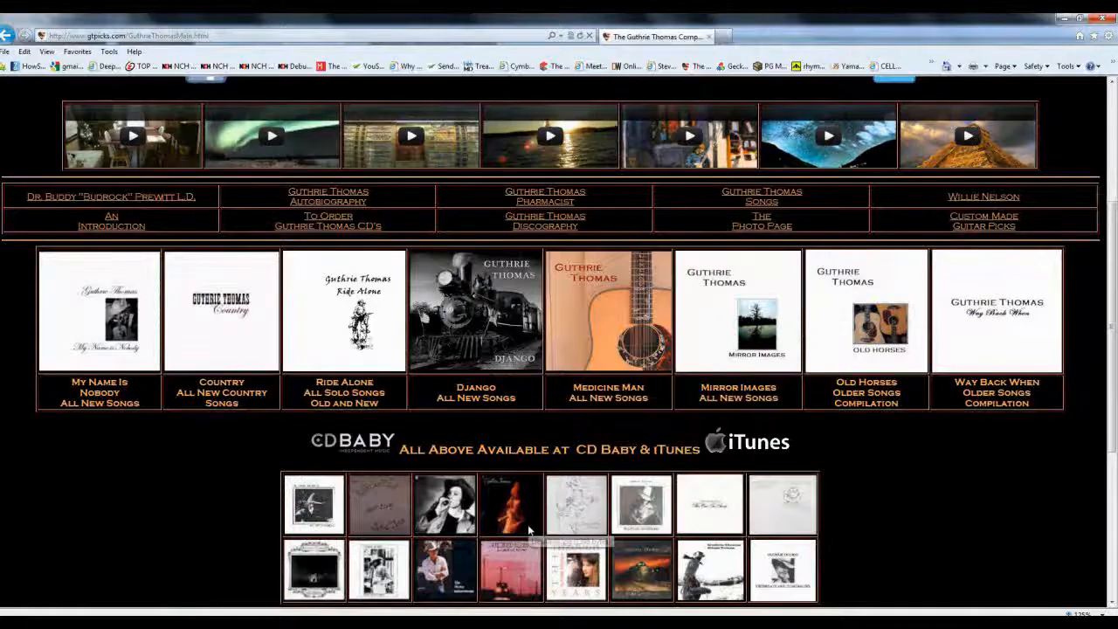
{"action": "key", "text": "alt+Tab"}
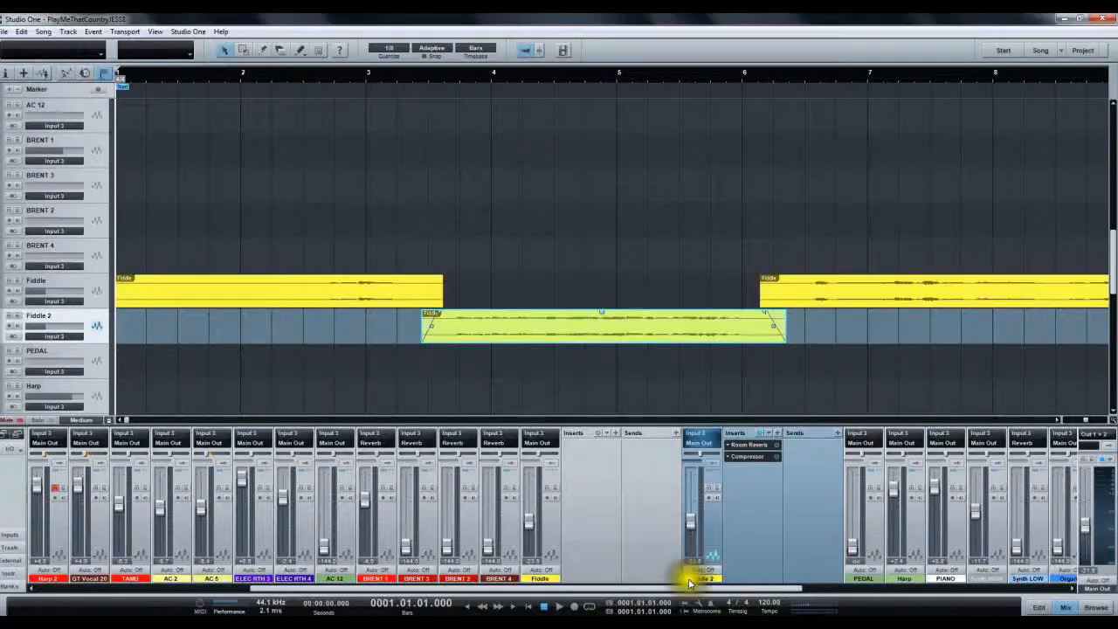
{"action": "left_click", "coordinate": [852, 386]}
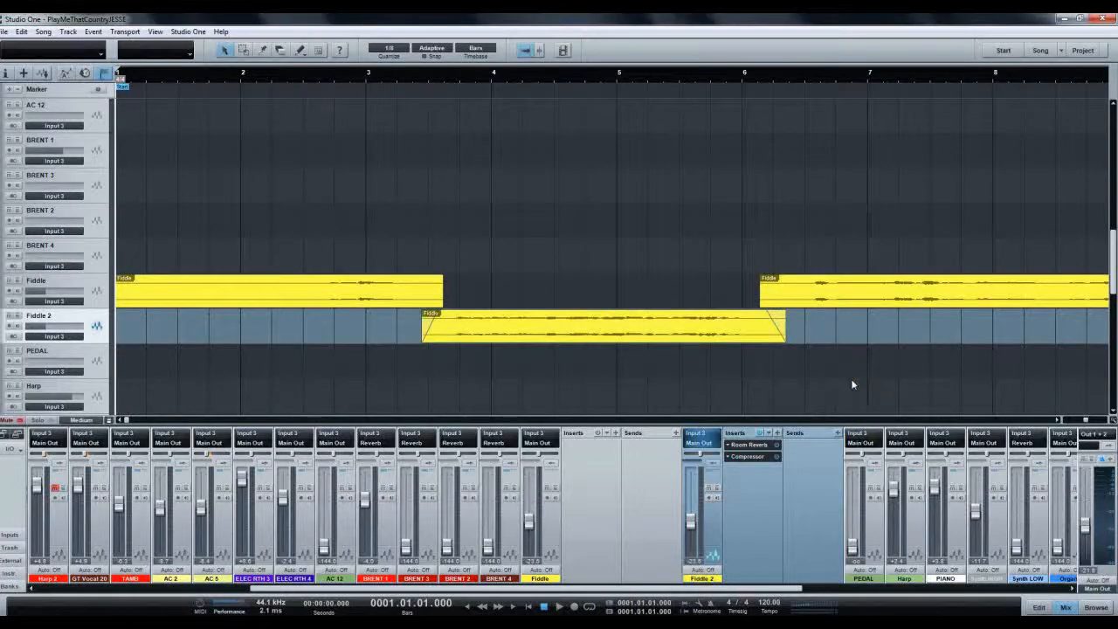